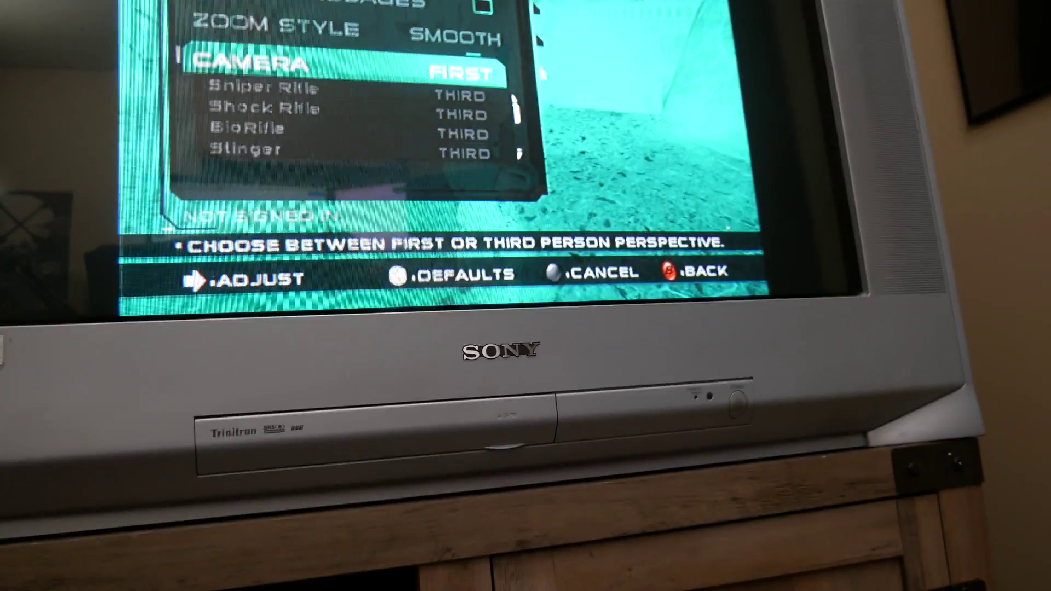
key("Escape")
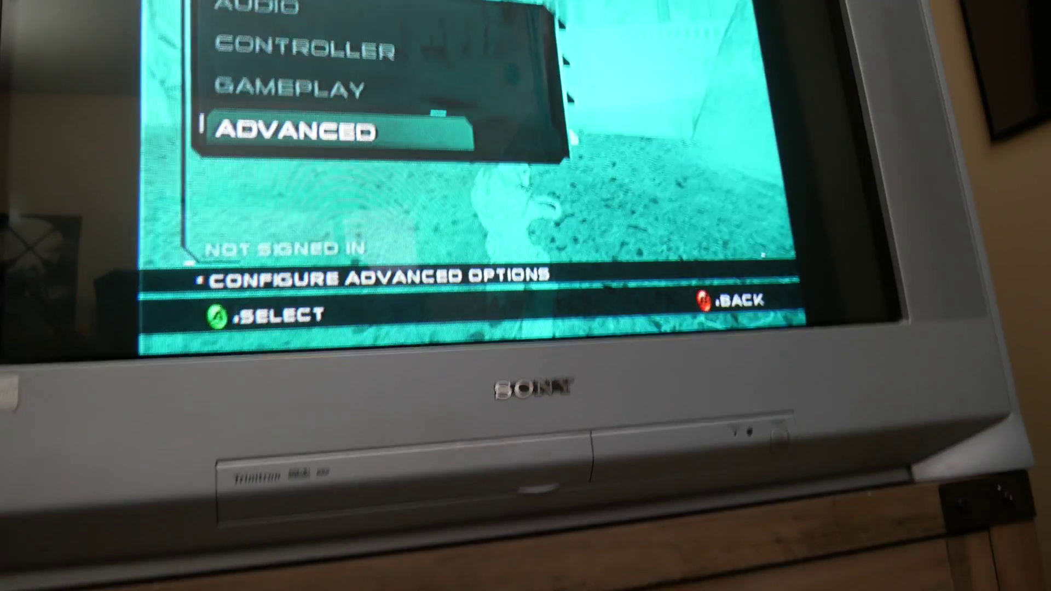
key("Return")
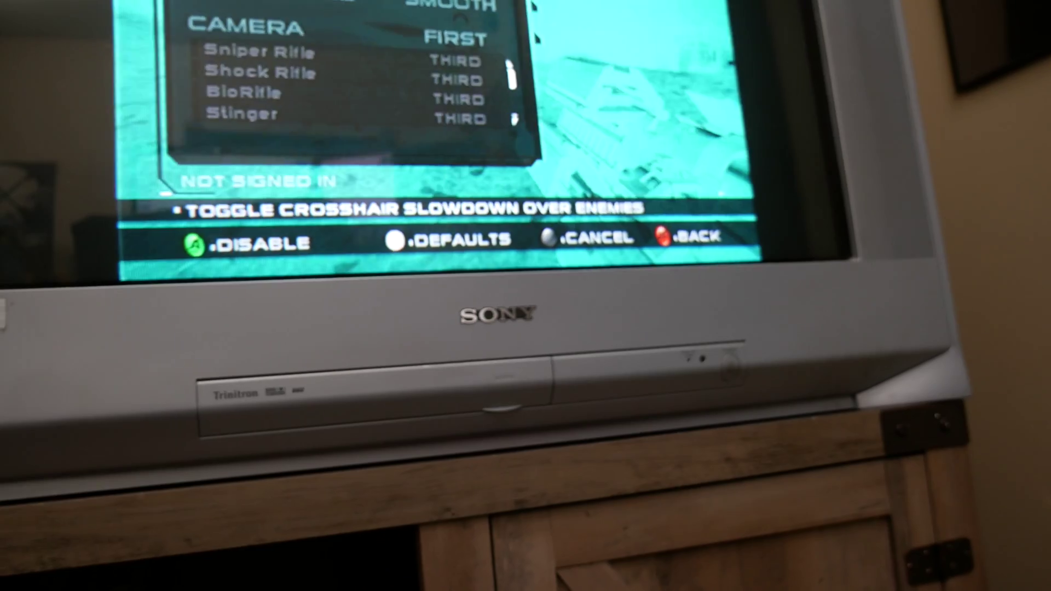
key("Escape")
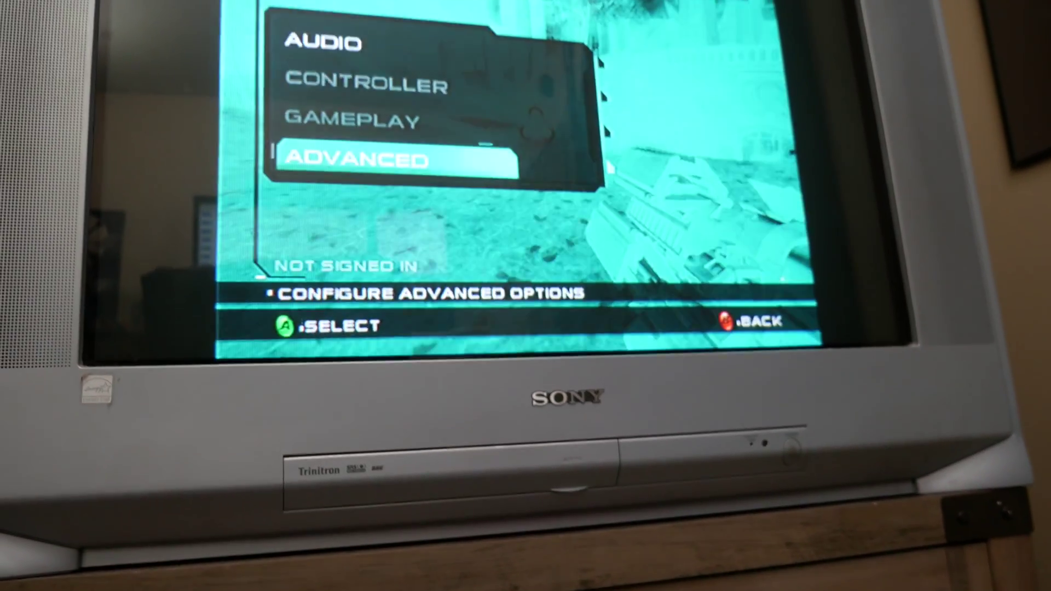
key("Return")
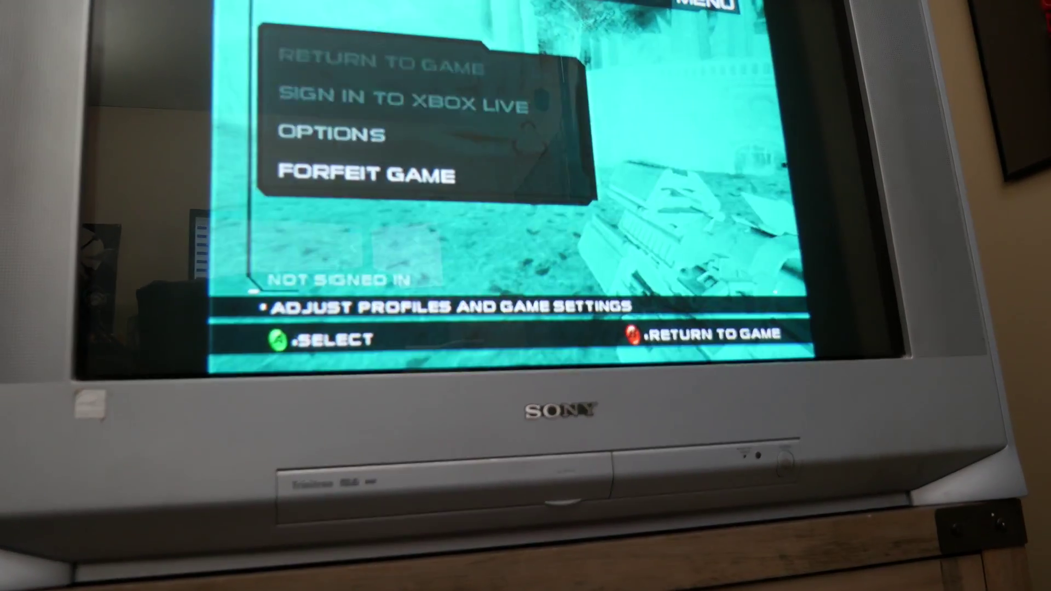
key("Escape")
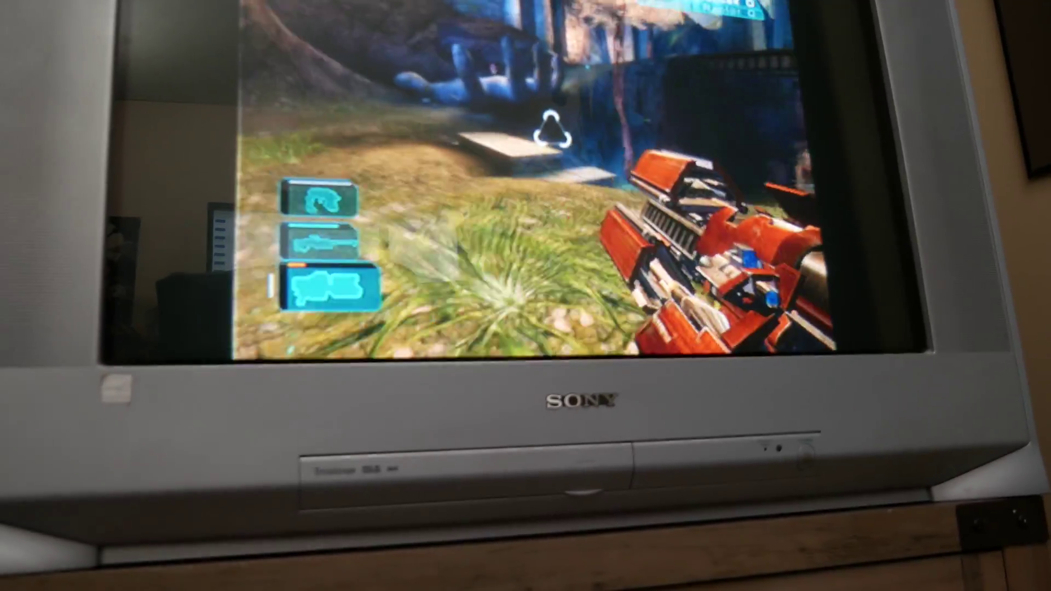